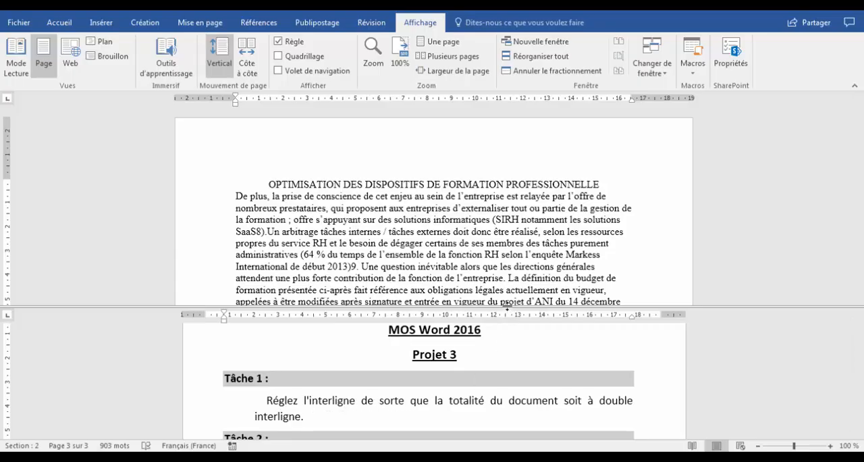
Set the line spacing of the whole document to double
{"action": "left_click_drag", "start_coordinate": [508, 310], "coordinate": [506, 347]}
{"action": "scroll", "coordinate": [492, 403], "scroll_direction": "down", "scroll_amount": 3}
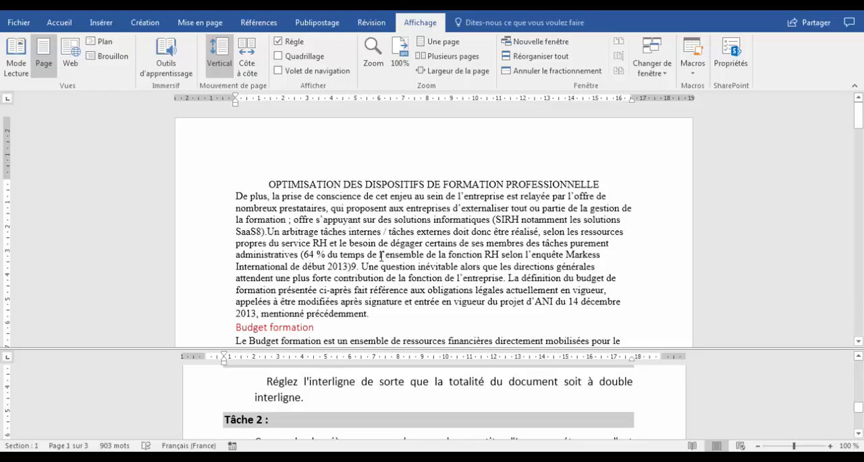
{"action": "key", "text": "ctrl+a"}
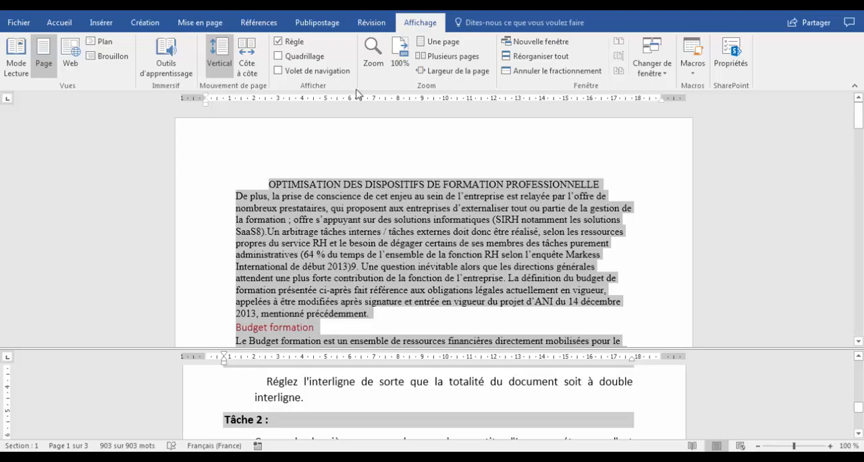
{"action": "left_click", "coordinate": [59, 23]}
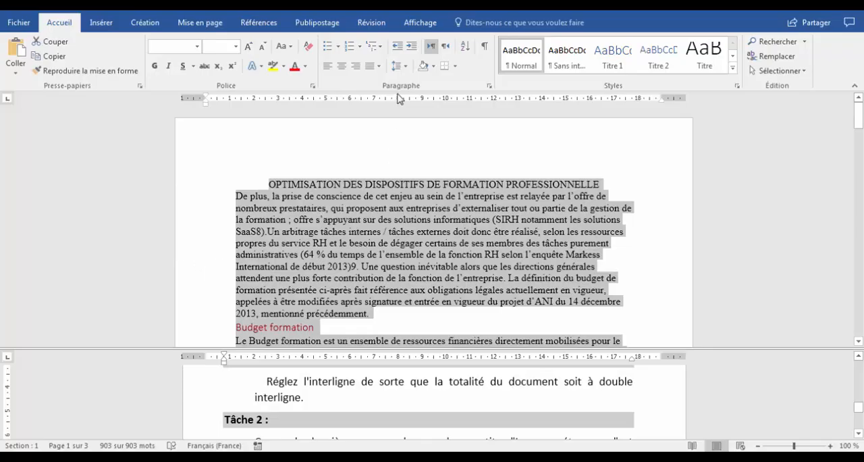
{"action": "left_click", "coordinate": [406, 72]}
{"action": "left_click", "coordinate": [432, 171]}
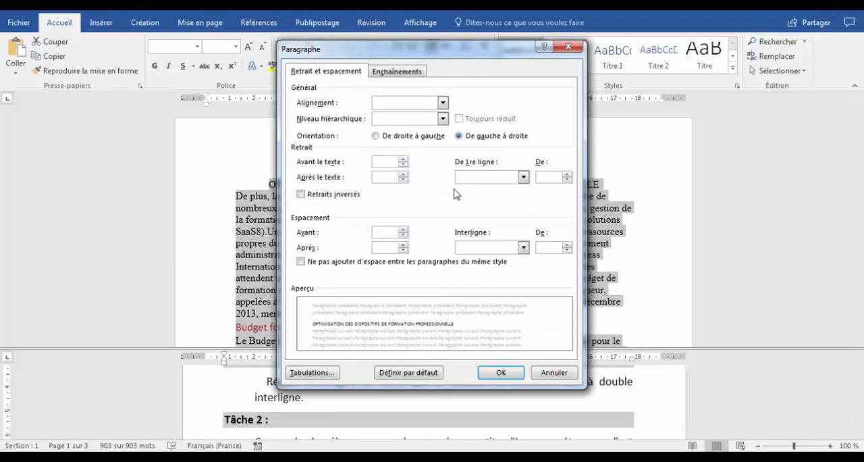
{"action": "left_click_drag", "start_coordinate": [503, 54], "coordinate": [508, 21]}
{"action": "left_click", "coordinate": [529, 213]}
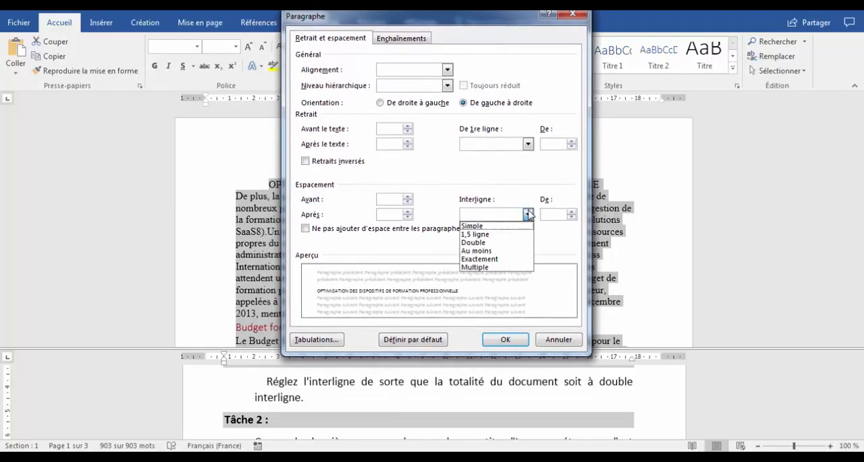
{"action": "left_click", "coordinate": [483, 245]}
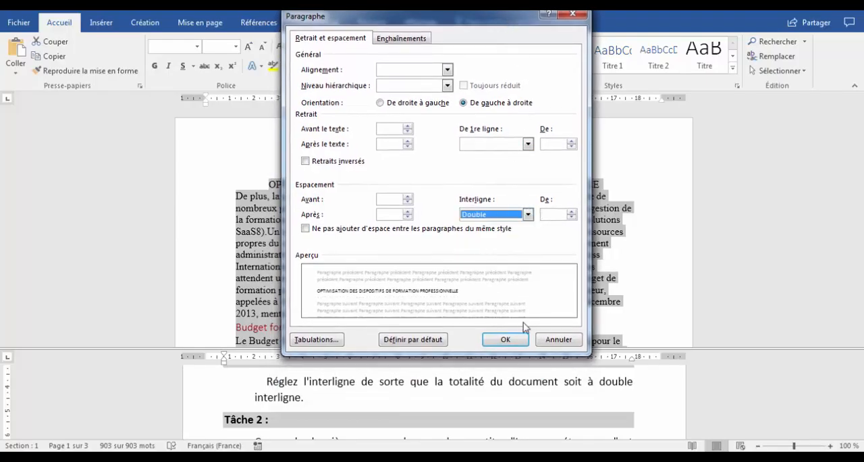
{"action": "left_click", "coordinate": [506, 340]}
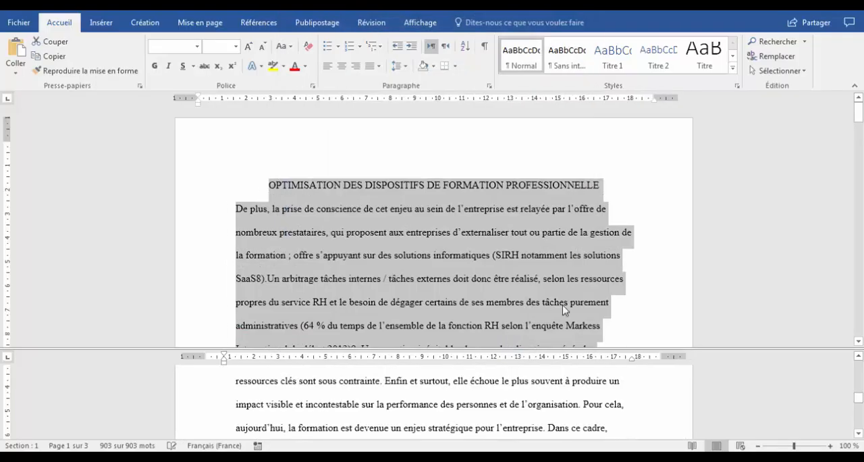
Enlarge the lower pane and read the Tâche 2 instructions on moving a paragraph
{"action": "left_click", "coordinate": [453, 390]}
{"action": "scroll", "coordinate": [454, 391], "scroll_direction": "down", "scroll_amount": 10}
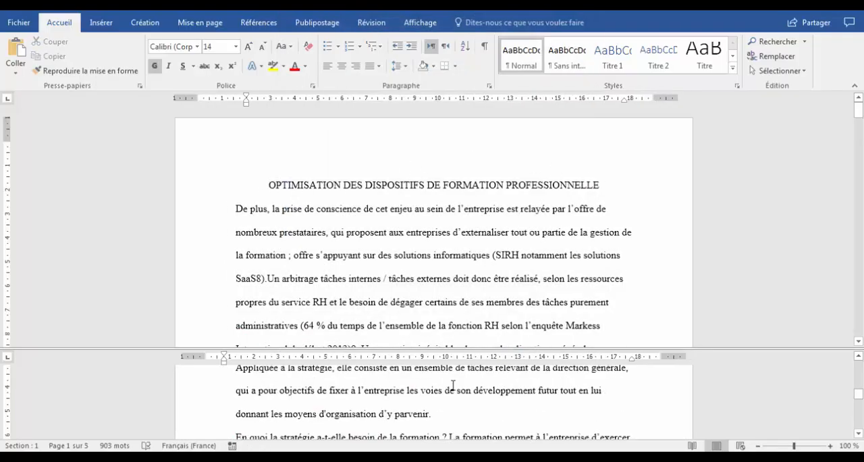
{"action": "scroll", "coordinate": [452, 382], "scroll_direction": "down", "scroll_amount": 5}
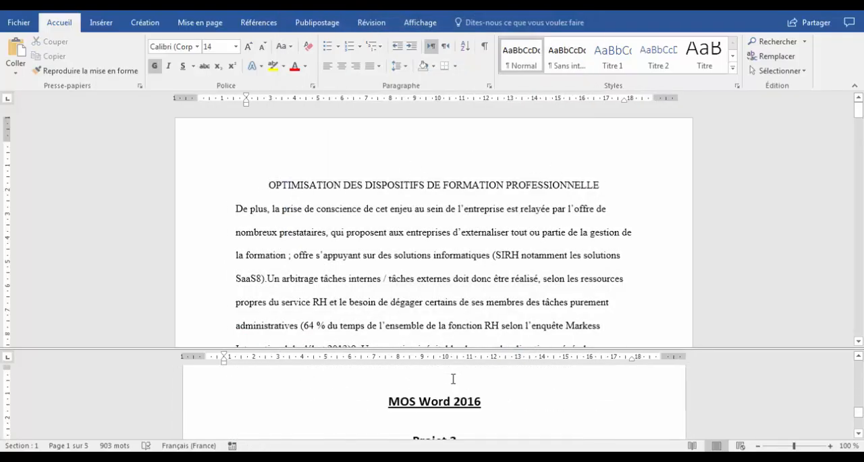
{"action": "scroll", "coordinate": [453, 379], "scroll_direction": "down", "scroll_amount": 2}
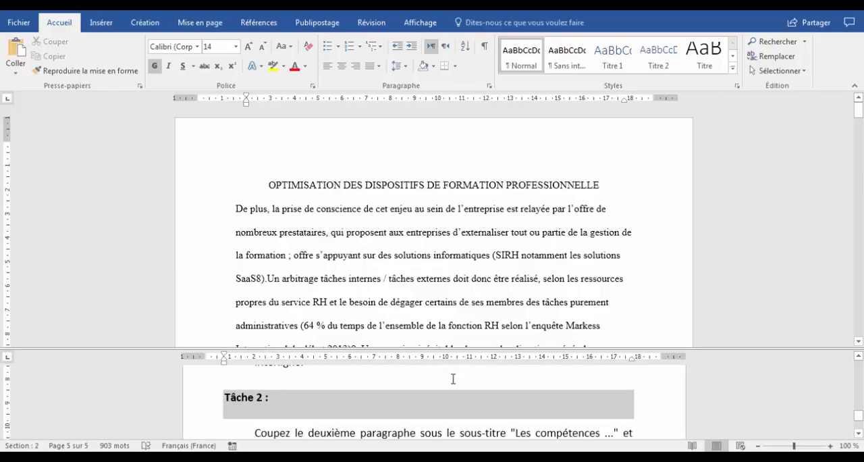
{"action": "scroll", "coordinate": [453, 379], "scroll_direction": "down", "scroll_amount": 1}
{"action": "left_click", "coordinate": [349, 405]}
{"action": "scroll", "coordinate": [350, 391], "scroll_direction": "down", "scroll_amount": 1}
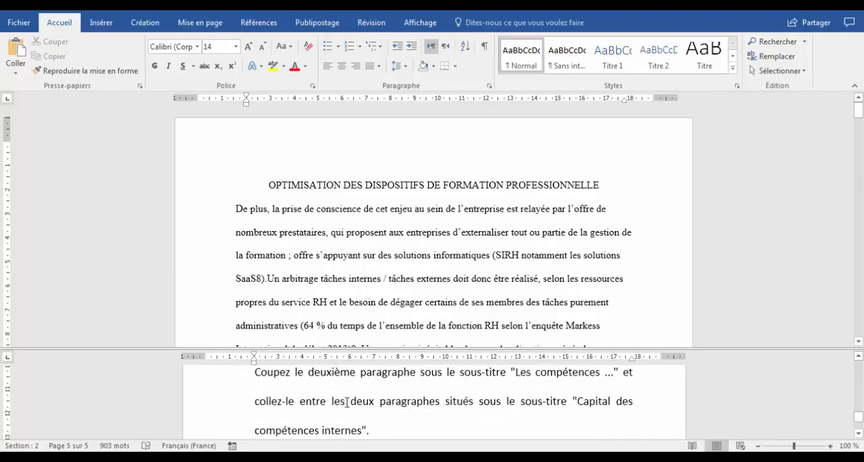
{"action": "scroll", "coordinate": [351, 378], "scroll_direction": "up", "scroll_amount": 1}
{"action": "left_click_drag", "start_coordinate": [351, 350], "coordinate": [360, 320]}
{"action": "left_click", "coordinate": [361, 386]}
{"action": "scroll", "coordinate": [352, 386], "scroll_direction": "down", "scroll_amount": 1}
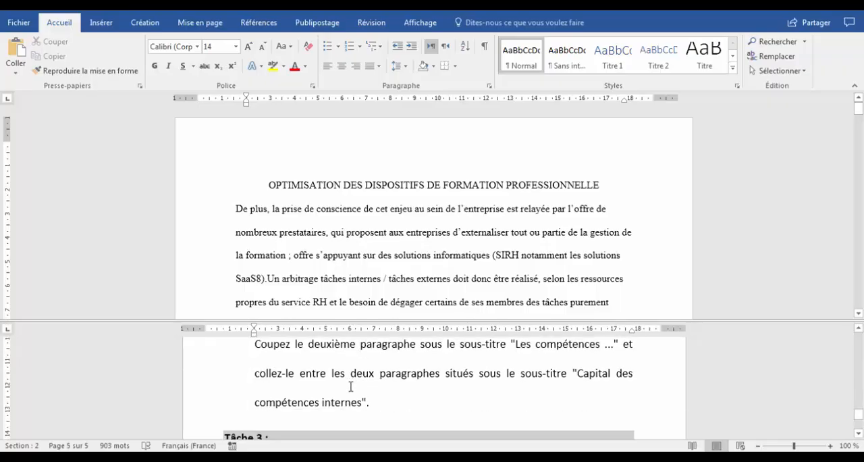
{"action": "scroll", "coordinate": [351, 387], "scroll_direction": "up", "scroll_amount": 1}
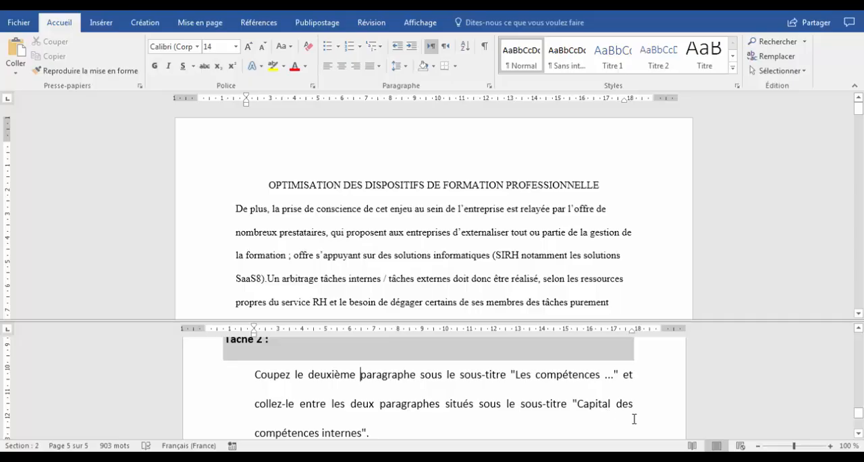
{"action": "left_click", "coordinate": [388, 255]}
{"action": "key", "text": "ctrl+a"}
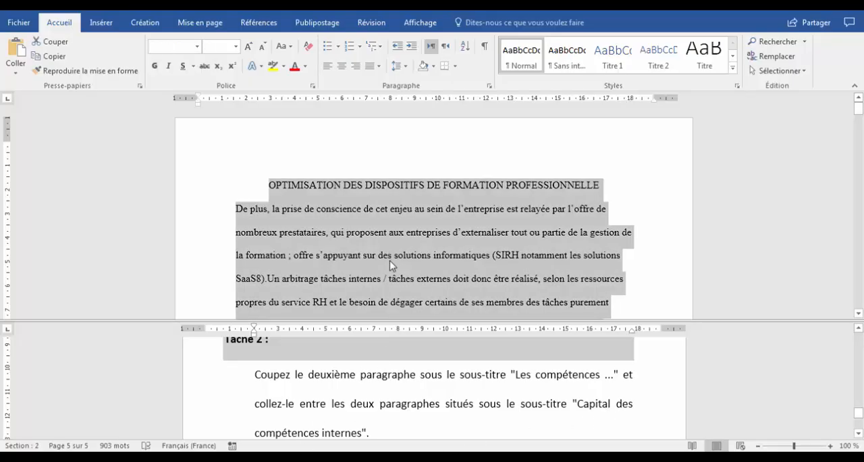
{"action": "left_click", "coordinate": [418, 256]}
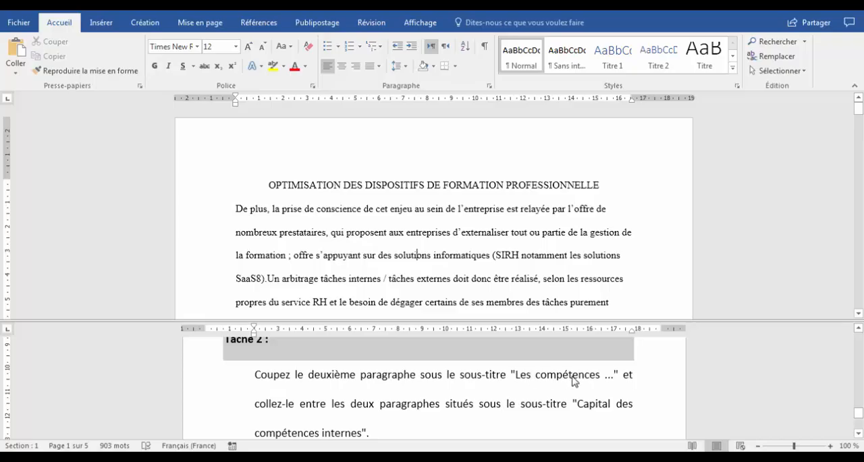
Find the "Les compétences au service de la stratégie" section in the upper pane and display the formatting marks
{"action": "scroll", "coordinate": [438, 255], "scroll_direction": "down", "scroll_amount": 12}
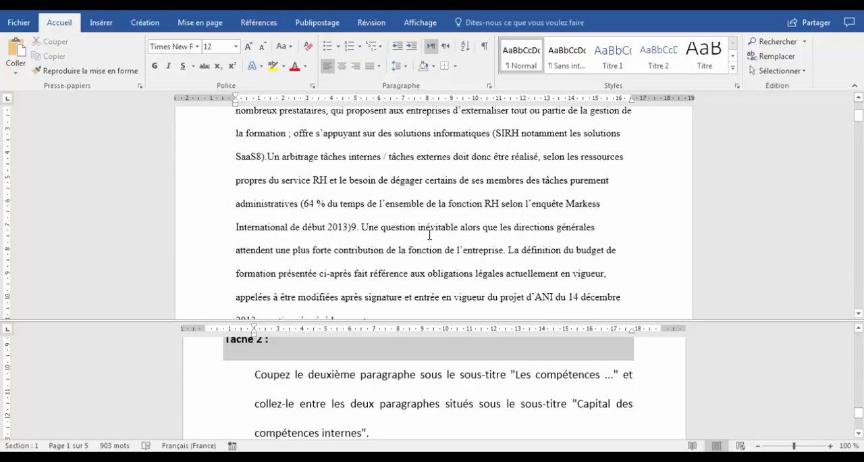
{"action": "scroll", "coordinate": [432, 236], "scroll_direction": "down", "scroll_amount": 12}
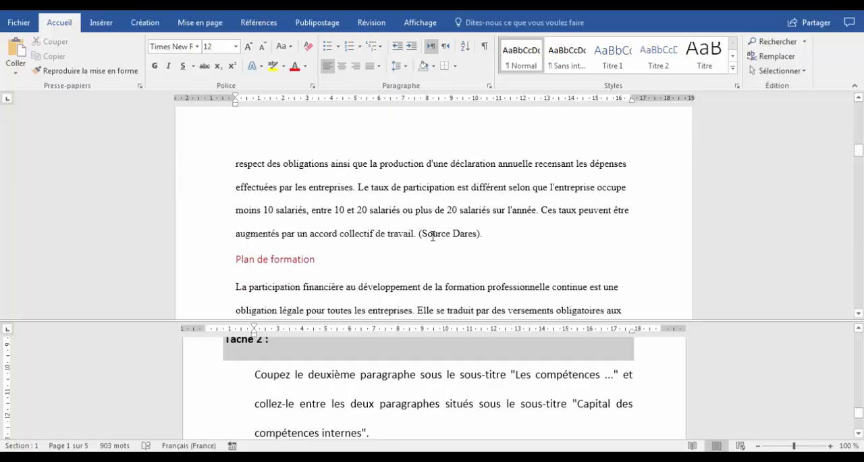
{"action": "scroll", "coordinate": [433, 236], "scroll_direction": "down", "scroll_amount": 12}
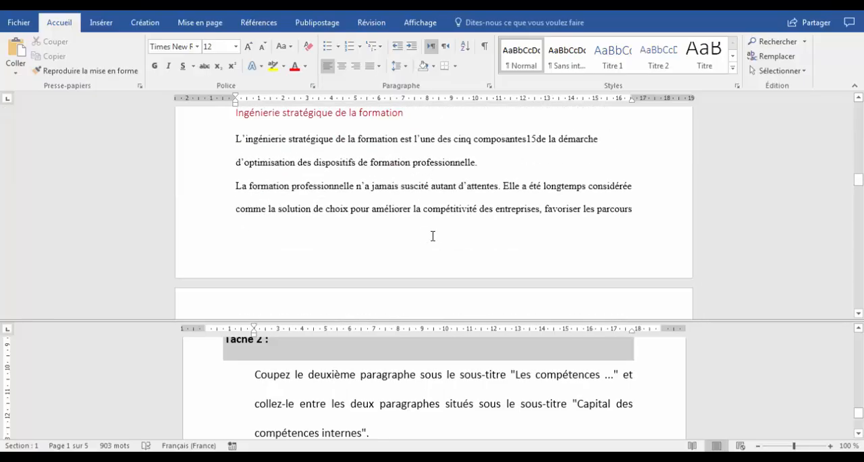
{"action": "scroll", "coordinate": [433, 236], "scroll_direction": "down", "scroll_amount": 3}
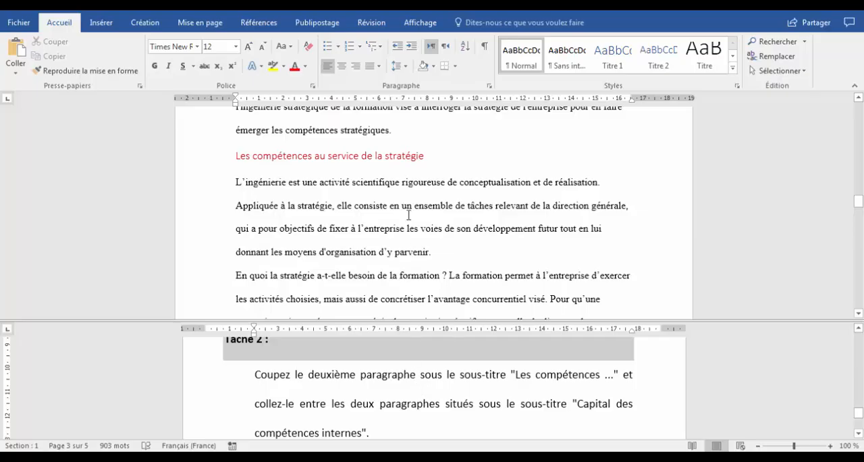
{"action": "scroll", "coordinate": [408, 215], "scroll_direction": "down", "scroll_amount": 1}
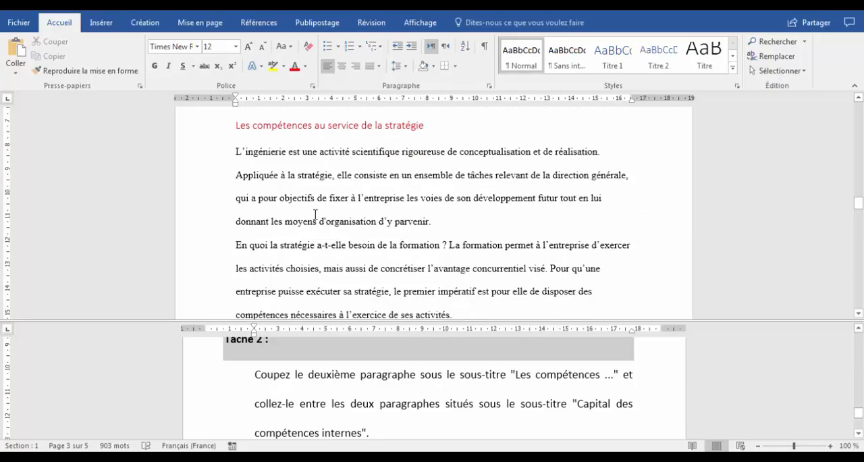
{"action": "left_click", "coordinate": [486, 47]}
Cut the second paragraph under "Les compétences au service de la stratégie" and hide the formatting marks
{"action": "scroll", "coordinate": [444, 262], "scroll_direction": "down", "scroll_amount": 1}
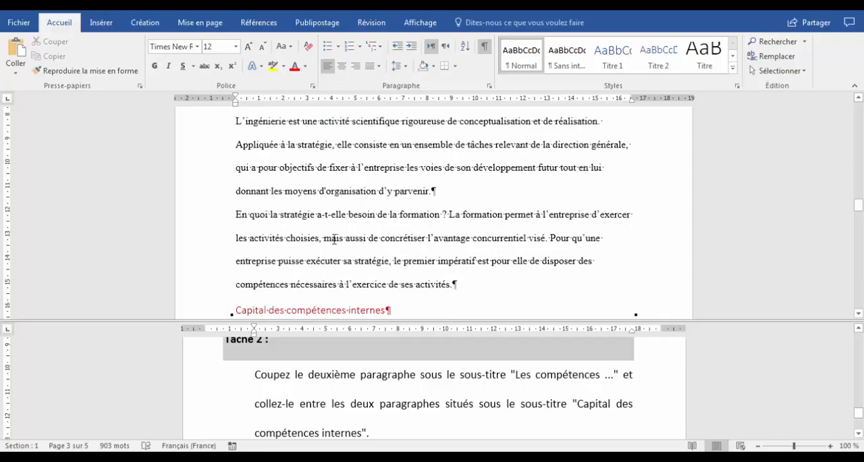
{"action": "left_click_drag", "start_coordinate": [236, 216], "coordinate": [462, 281]}
{"action": "key", "text": "ctrl+c"}
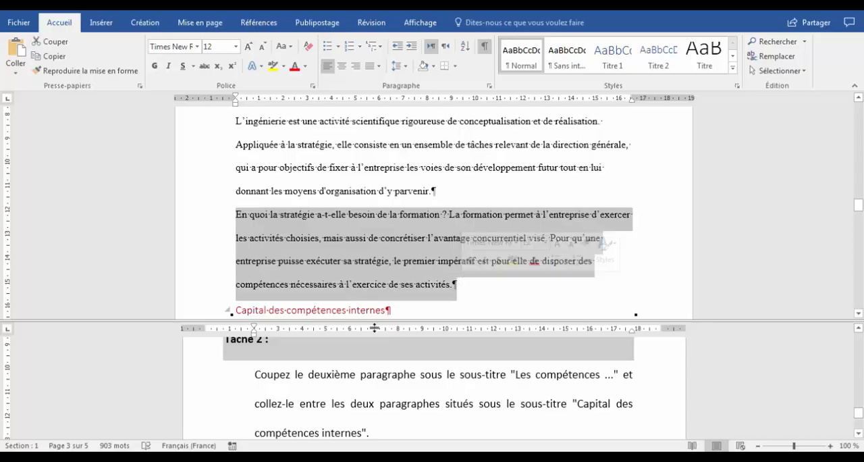
{"action": "right_click", "coordinate": [287, 223]}
{"action": "left_click", "coordinate": [311, 227]}
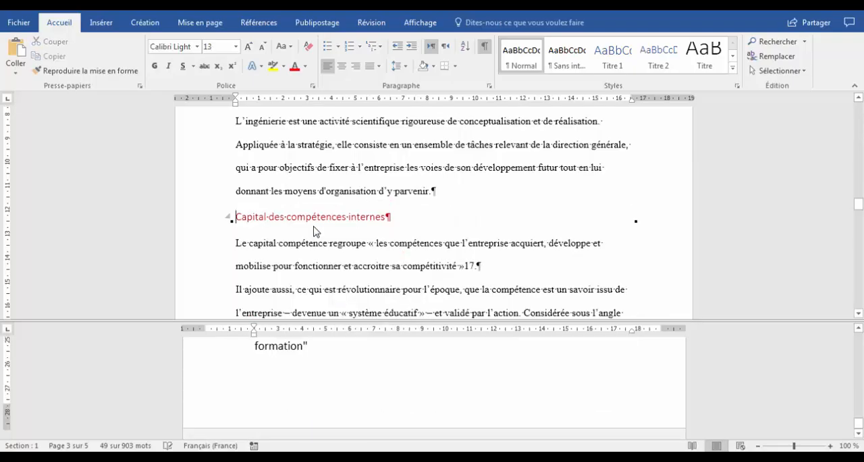
{"action": "left_click", "coordinate": [483, 49]}
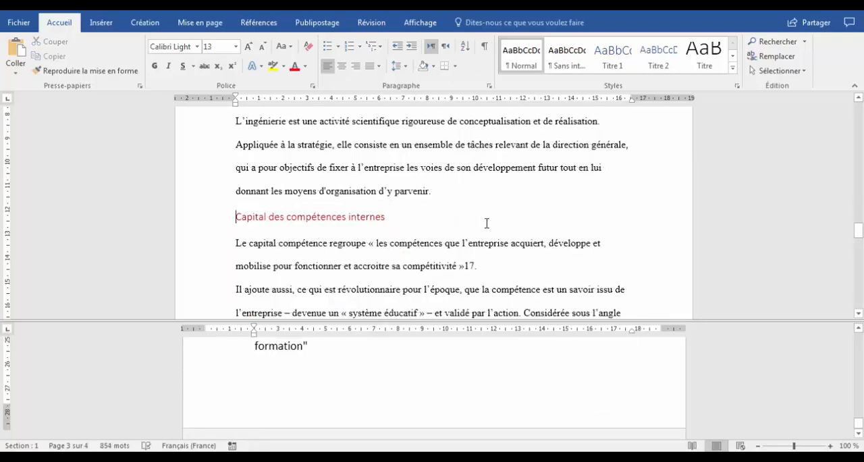
Show the formatting marks and paste the cut paragraph between the two paragraphs under "Capital des compétences internes"
{"action": "left_click", "coordinate": [358, 374]}
{"action": "scroll", "coordinate": [359, 372], "scroll_direction": "up", "scroll_amount": 8}
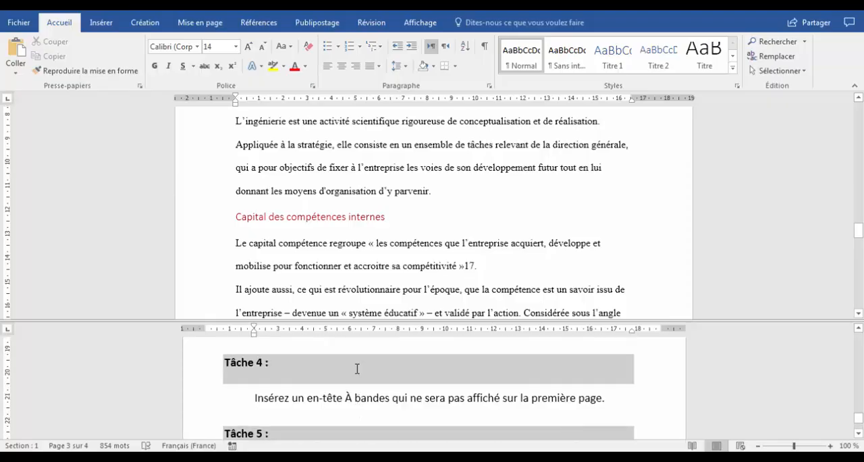
{"action": "scroll", "coordinate": [407, 377], "scroll_direction": "up", "scroll_amount": 4}
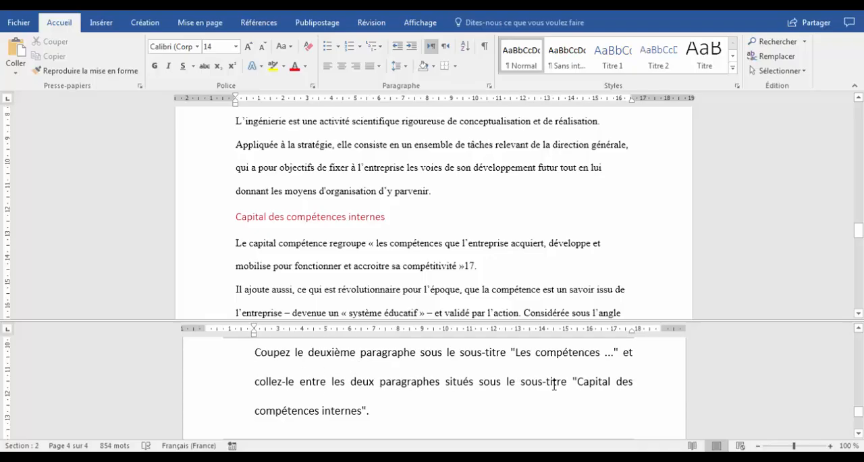
{"action": "left_click", "coordinate": [415, 231]}
{"action": "scroll", "coordinate": [409, 236], "scroll_direction": "down", "scroll_amount": 3}
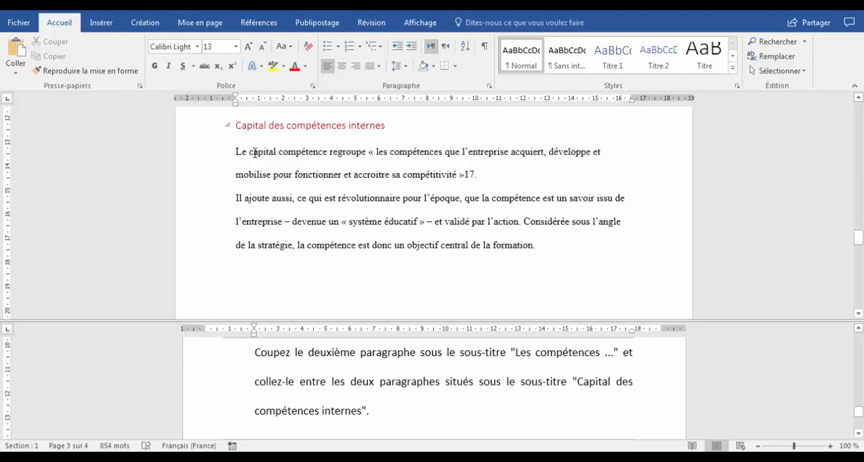
{"action": "scroll", "coordinate": [254, 153], "scroll_direction": "up", "scroll_amount": 1}
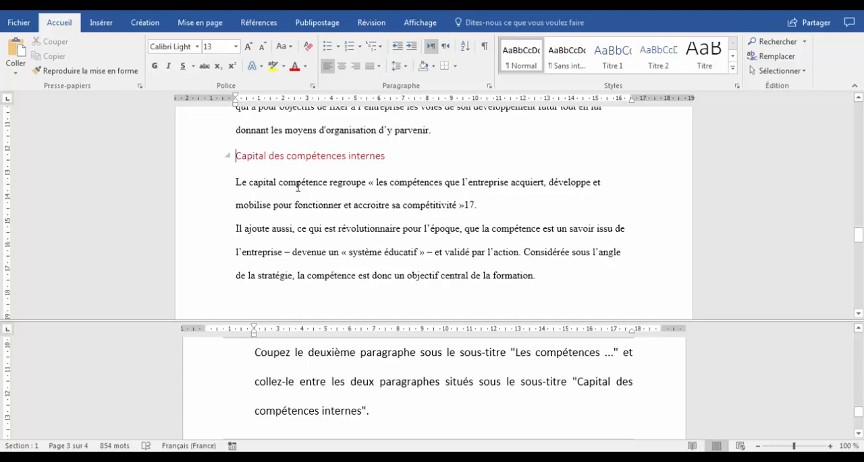
{"action": "left_click", "coordinate": [484, 46]}
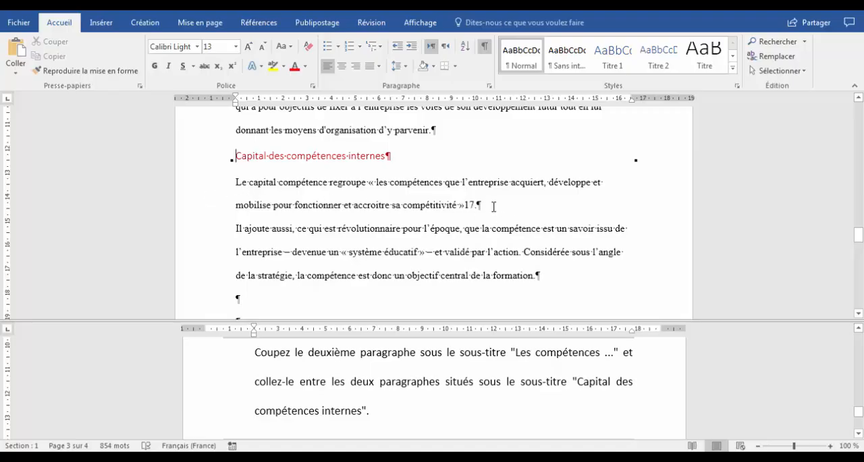
{"action": "left_click", "coordinate": [237, 228]}
{"action": "key", "text": "ctrl+v"}
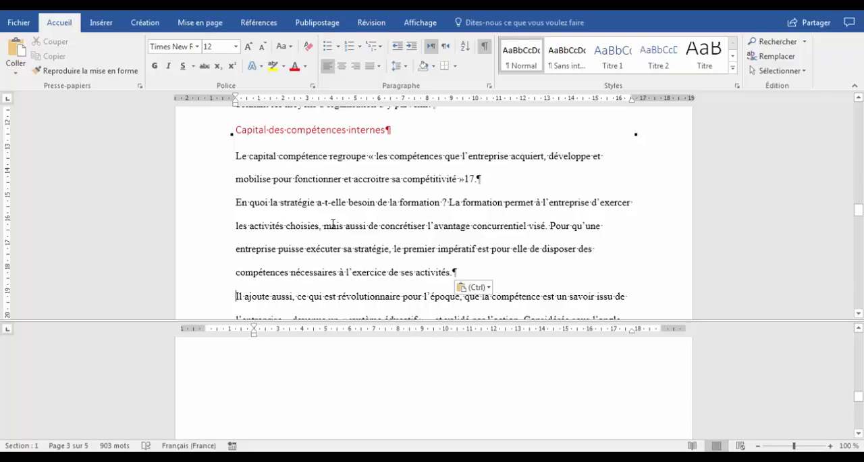
Bring the Tâche 3 instructions into the lower pane and read which text to reformat and with which style
{"action": "left_click", "coordinate": [341, 362]}
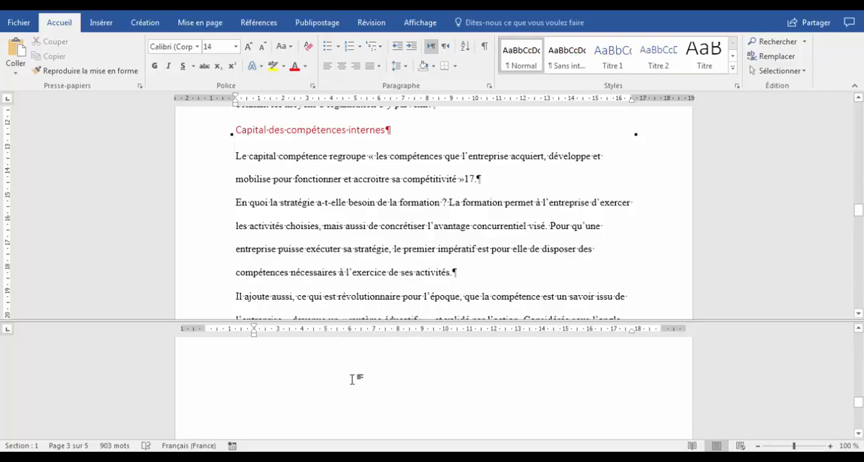
{"action": "scroll", "coordinate": [352, 379], "scroll_direction": "down", "scroll_amount": 5}
{"action": "scroll", "coordinate": [353, 376], "scroll_direction": "down", "scroll_amount": 2}
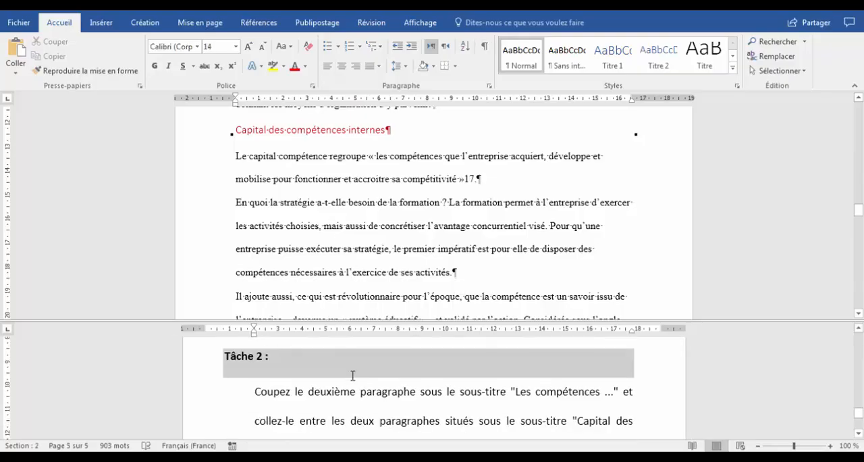
{"action": "scroll", "coordinate": [353, 376], "scroll_direction": "down", "scroll_amount": 1}
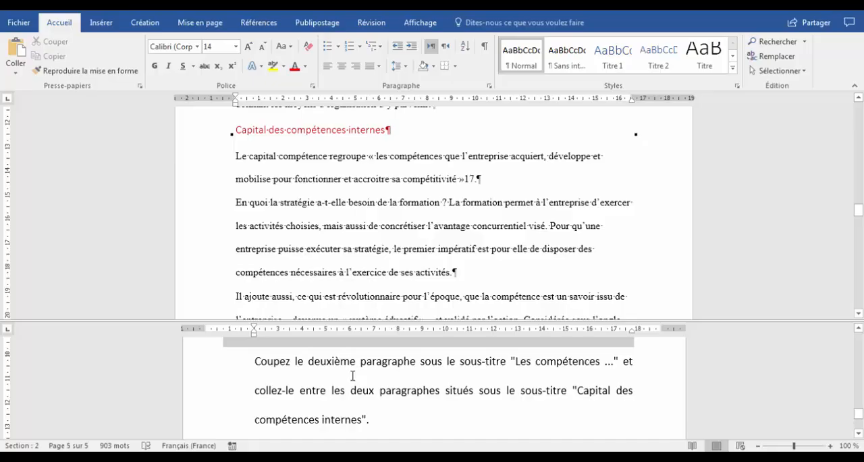
{"action": "scroll", "coordinate": [352, 376], "scroll_direction": "down", "scroll_amount": 4}
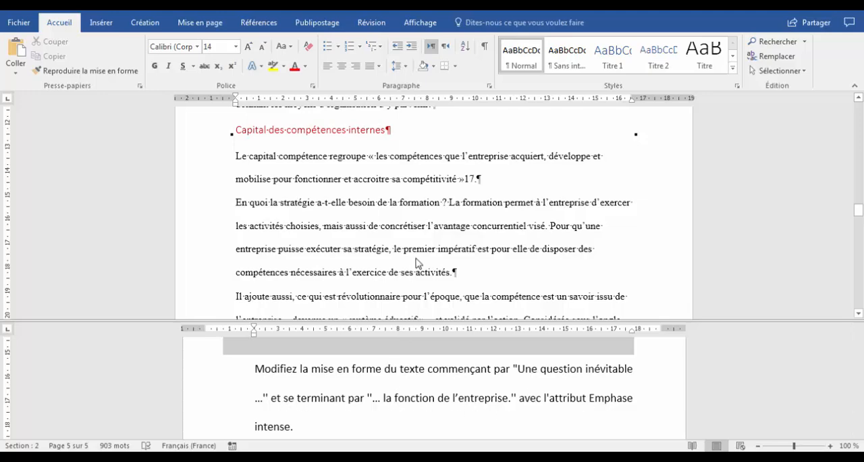
Copy the phrase "Une question inévitable" from the Tâche 3 instructions in the lower pane
{"action": "left_click", "coordinate": [405, 218]}
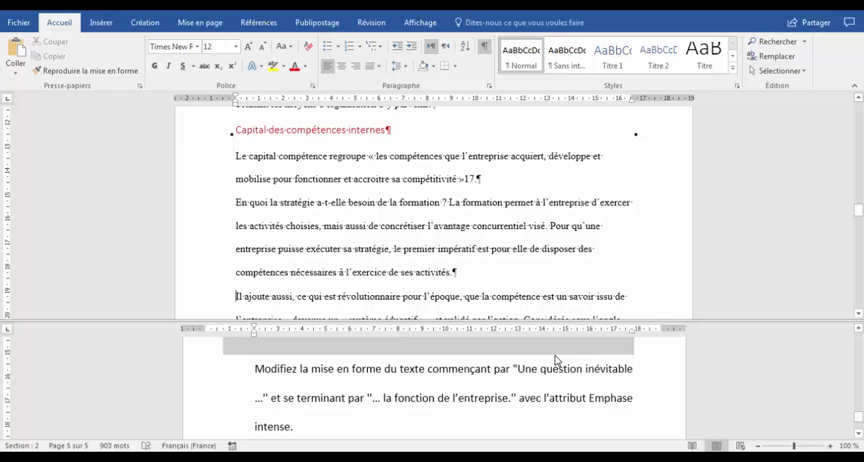
{"action": "left_click", "coordinate": [518, 369]}
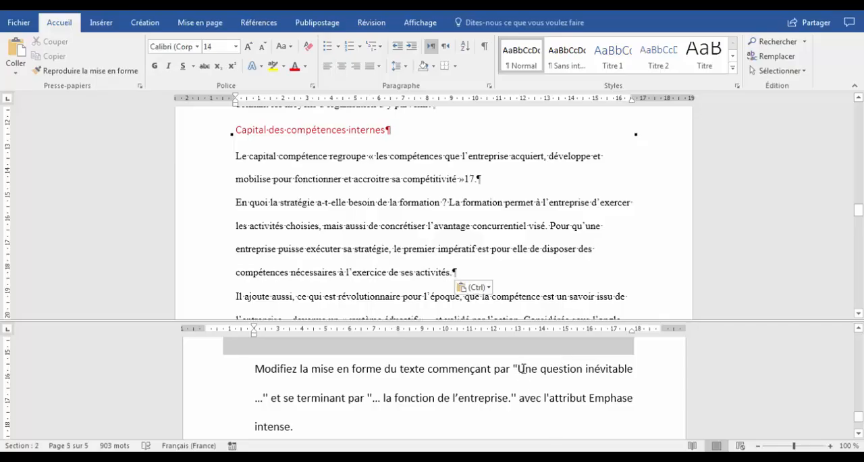
{"action": "left_click_drag", "start_coordinate": [522, 369], "coordinate": [635, 370]}
{"action": "right_click", "coordinate": [606, 375]}
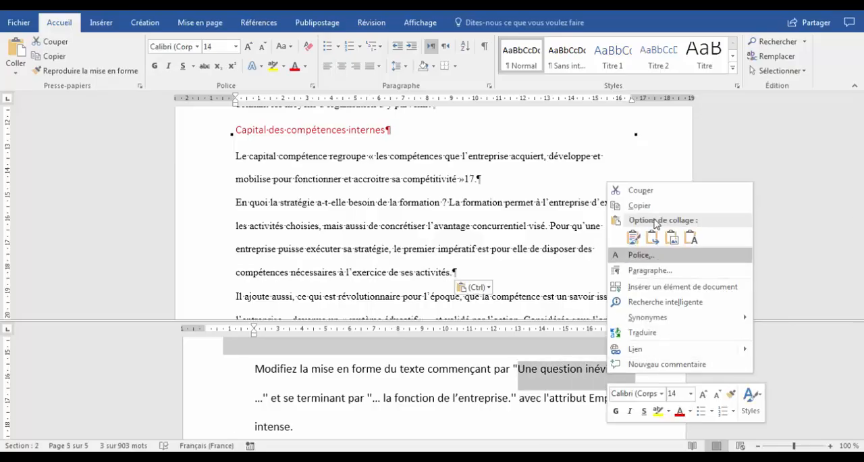
{"action": "left_click", "coordinate": [646, 206]}
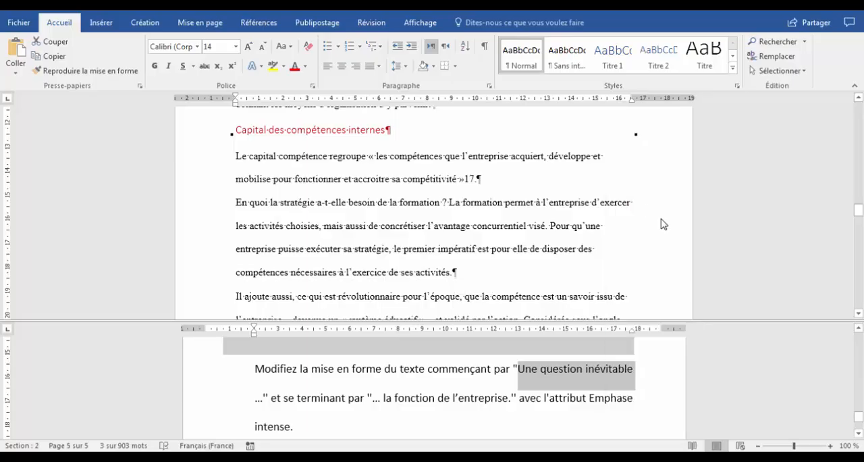
Search the document for "Une question inévitable" and show its first occurrence in the upper pane
{"action": "left_click", "coordinate": [778, 42]}
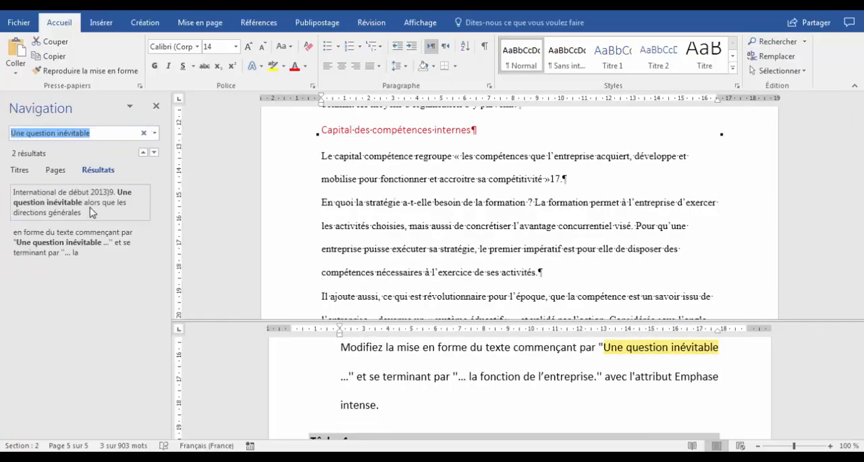
{"action": "left_click", "coordinate": [92, 211]}
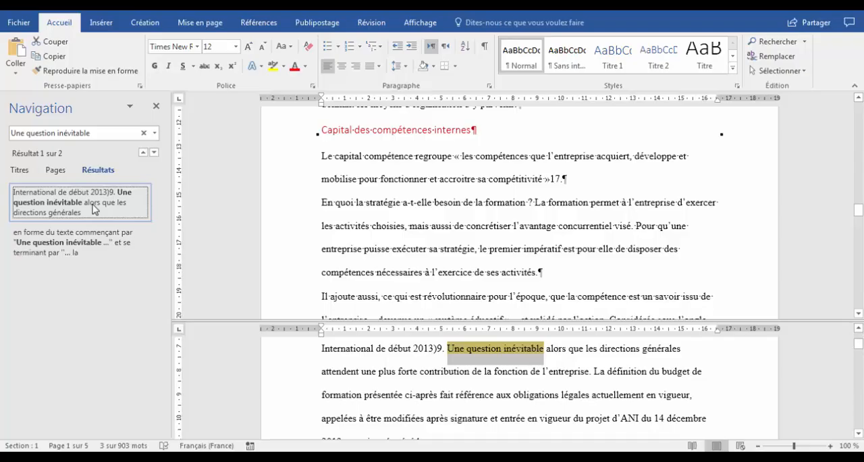
{"action": "left_click", "coordinate": [461, 202]}
{"action": "left_click", "coordinate": [49, 205]}
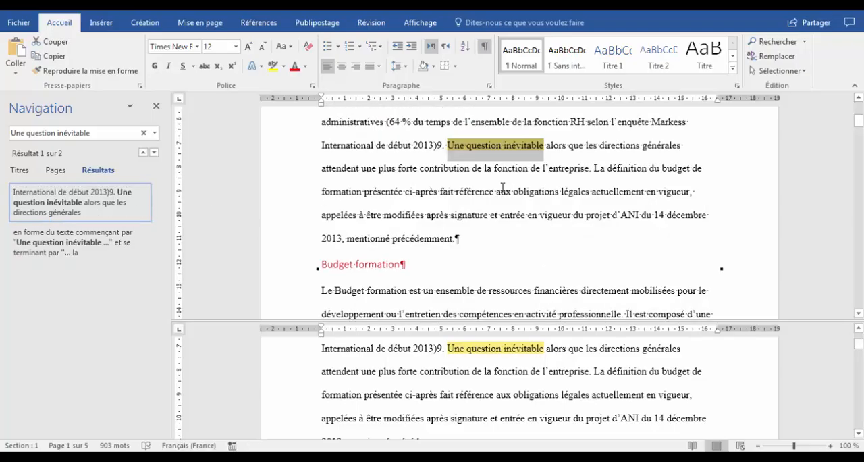
Hide the formatting marks and select the sentence from "Une question inévitable" to "la fonction de l'entreprise." in the upper pane
{"action": "left_click", "coordinate": [515, 168]}
{"action": "key", "text": "ctrl+shift+8"}
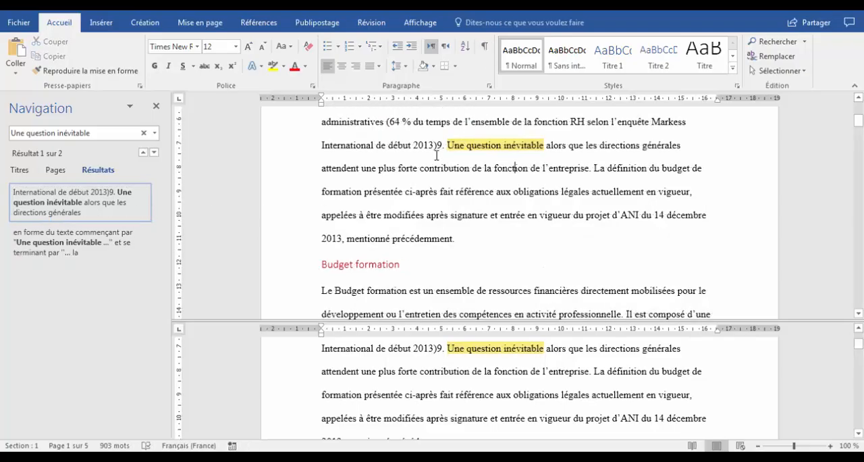
{"action": "left_click_drag", "start_coordinate": [454, 148], "coordinate": [593, 169]}
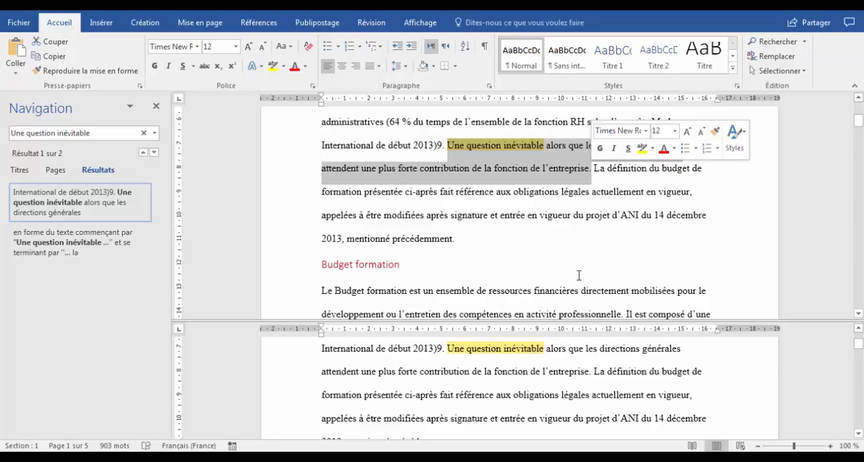
Close the search results and bring the Tâche 3 instructions back into the lower pane
{"action": "left_click", "coordinate": [518, 382]}
{"action": "scroll", "coordinate": [517, 382], "scroll_direction": "down", "scroll_amount": 5}
{"action": "scroll", "coordinate": [519, 380], "scroll_direction": "down", "scroll_amount": 10}
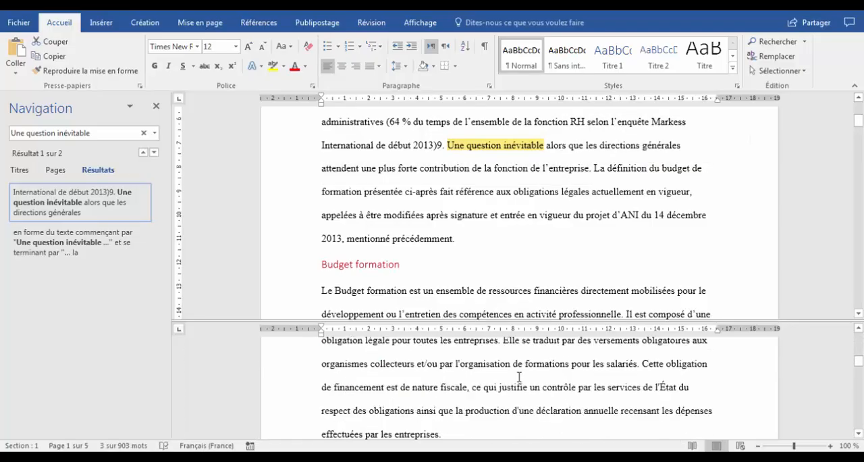
{"action": "scroll", "coordinate": [519, 378], "scroll_direction": "down", "scroll_amount": 10}
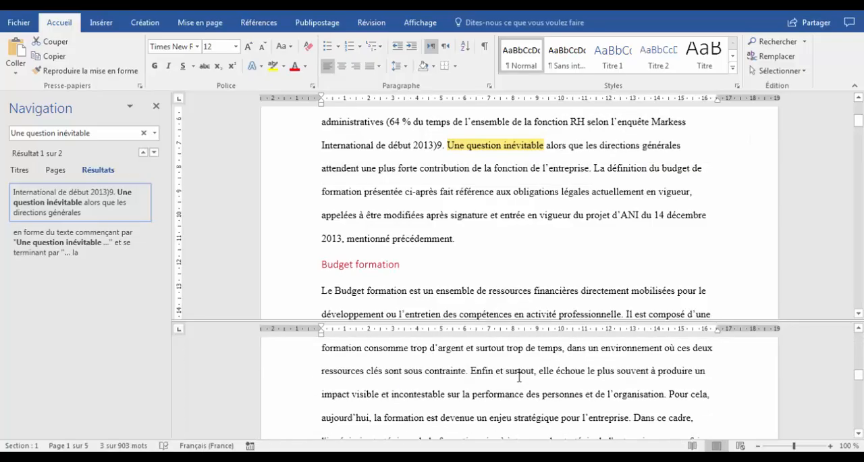
{"action": "scroll", "coordinate": [519, 377], "scroll_direction": "down", "scroll_amount": 3}
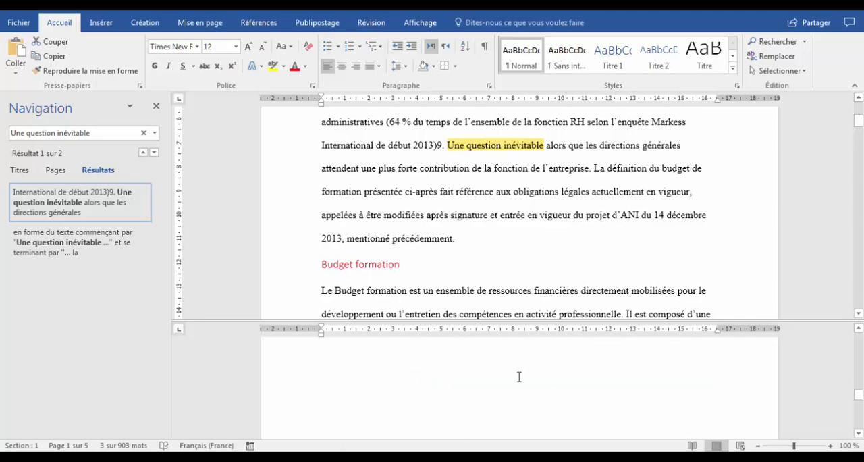
{"action": "scroll", "coordinate": [519, 377], "scroll_direction": "down", "scroll_amount": 8}
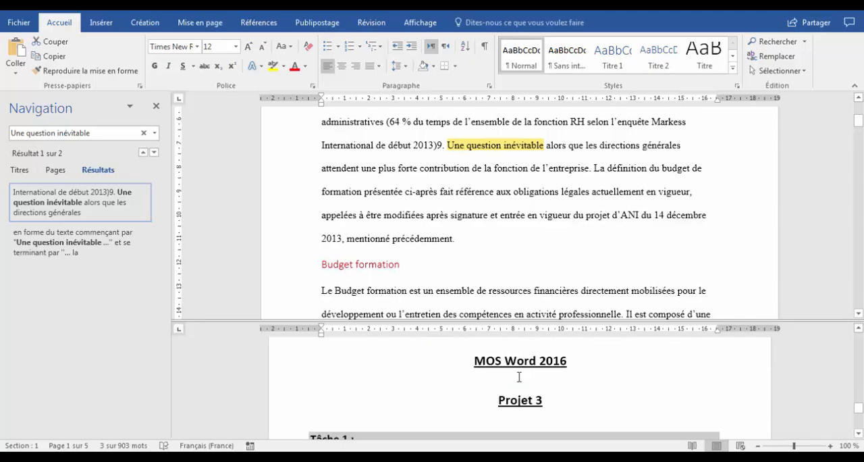
{"action": "left_click", "coordinate": [157, 107]}
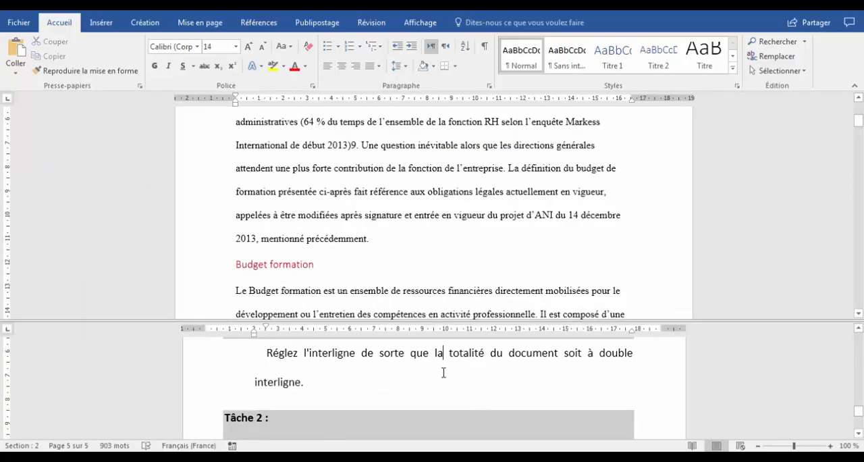
{"action": "scroll", "coordinate": [445, 373], "scroll_direction": "down", "scroll_amount": 5}
{"action": "scroll", "coordinate": [444, 373], "scroll_direction": "down", "scroll_amount": 3}
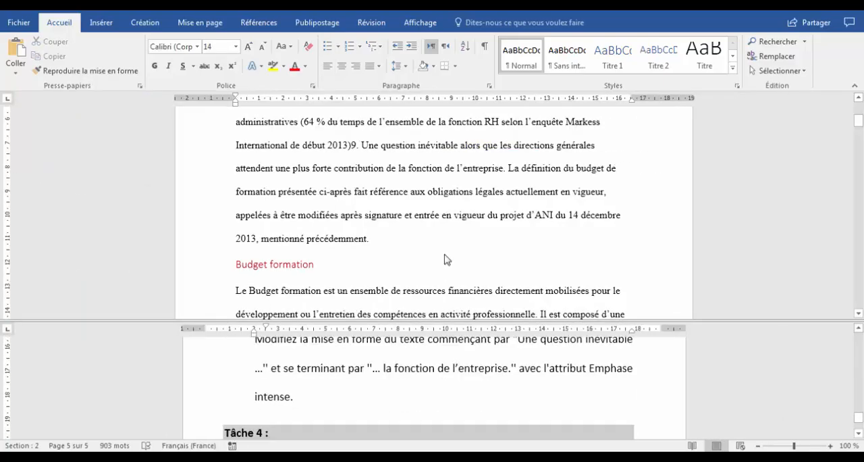
Apply the Emphase intense style to the sentence from "Une question inévitable" to "la fonction de l'entreprise."
{"action": "left_click", "coordinate": [439, 182], "text": "ctrl"}
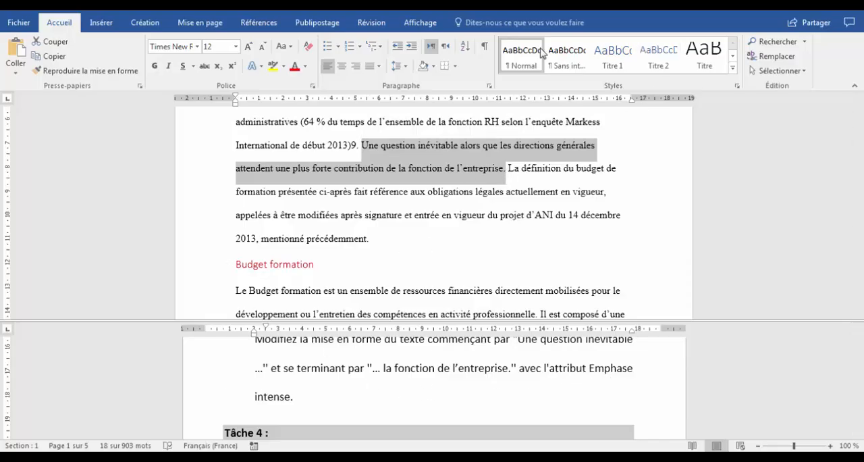
{"action": "left_click", "coordinate": [733, 67]}
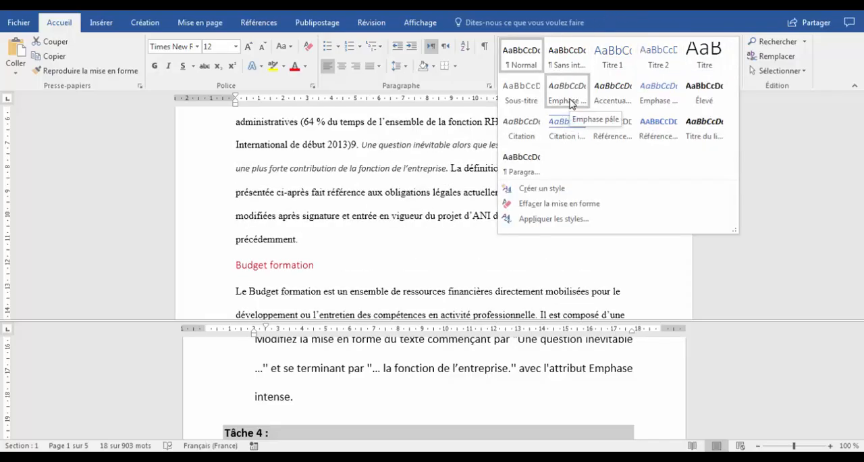
{"action": "left_click", "coordinate": [661, 100]}
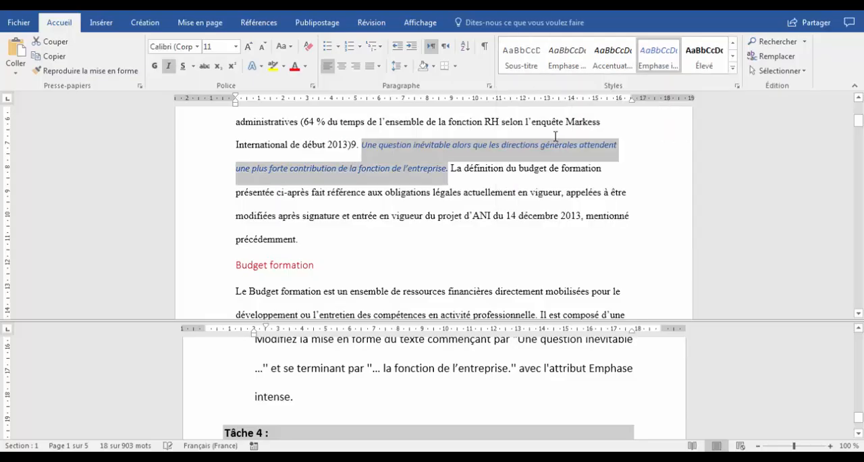
Following Tâche 4, insert an À bandes header and enable a different first page to keep it off page one
{"action": "left_click", "coordinate": [410, 380]}
{"action": "scroll", "coordinate": [411, 380], "scroll_direction": "down", "scroll_amount": 2}
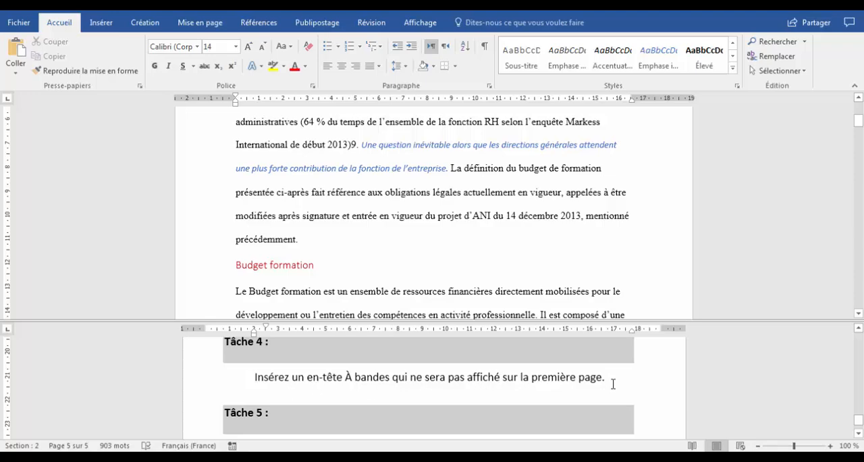
{"action": "left_click", "coordinate": [375, 238]}
{"action": "left_click", "coordinate": [395, 207]}
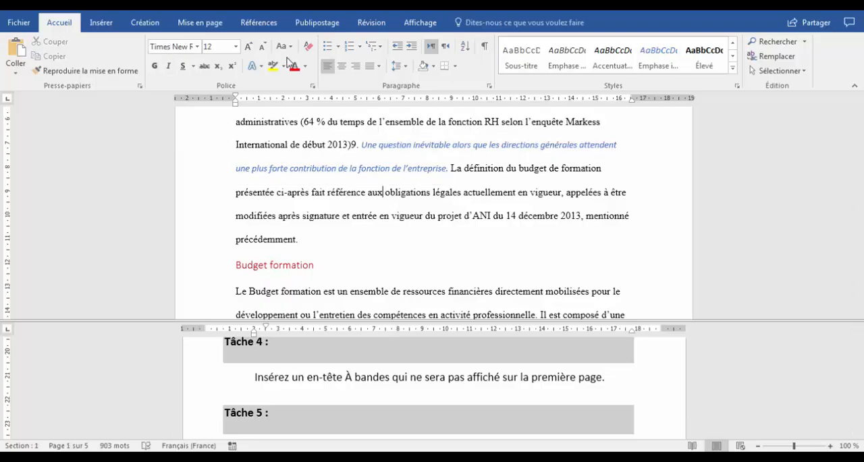
{"action": "left_click", "coordinate": [102, 24]}
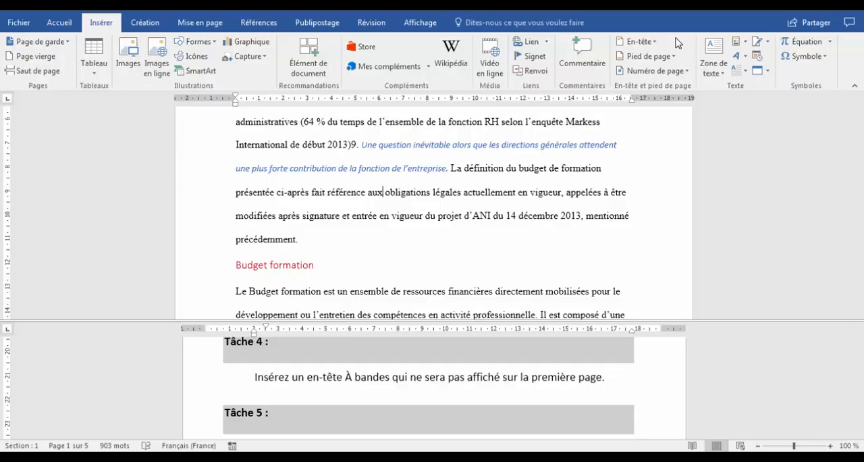
{"action": "left_click", "coordinate": [655, 44]}
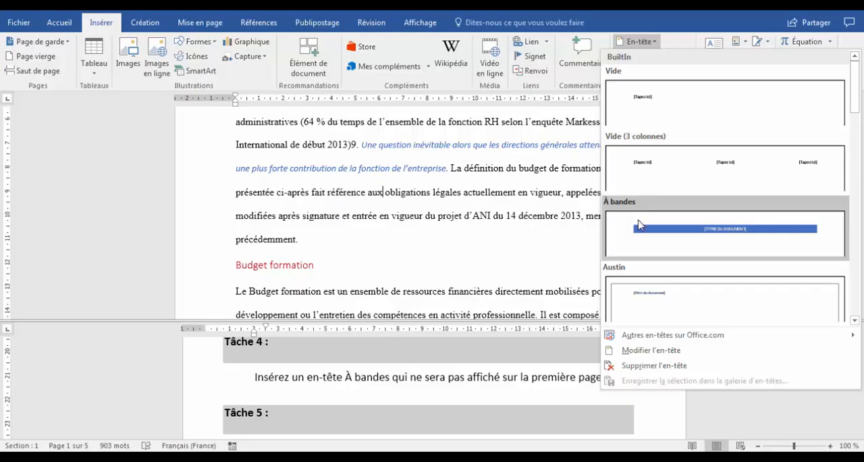
{"action": "left_click", "coordinate": [678, 241]}
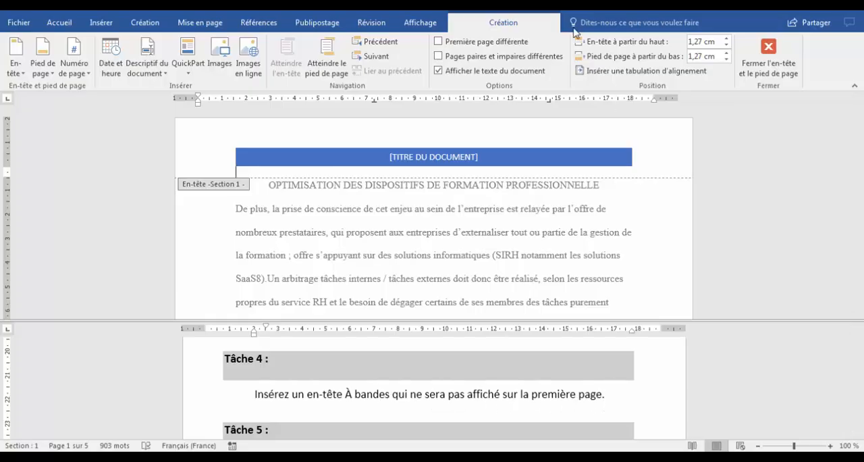
{"action": "left_click", "coordinate": [439, 43]}
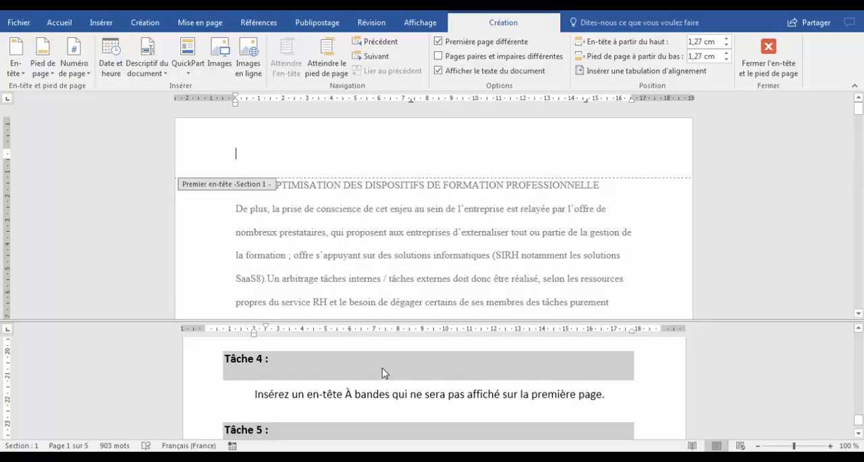
Find the Tâche 5 instructions in the lower pane and copy the bookmark name "BudgetFormation"
{"action": "left_click", "coordinate": [387, 391]}
{"action": "scroll", "coordinate": [387, 392], "scroll_direction": "down", "scroll_amount": 3}
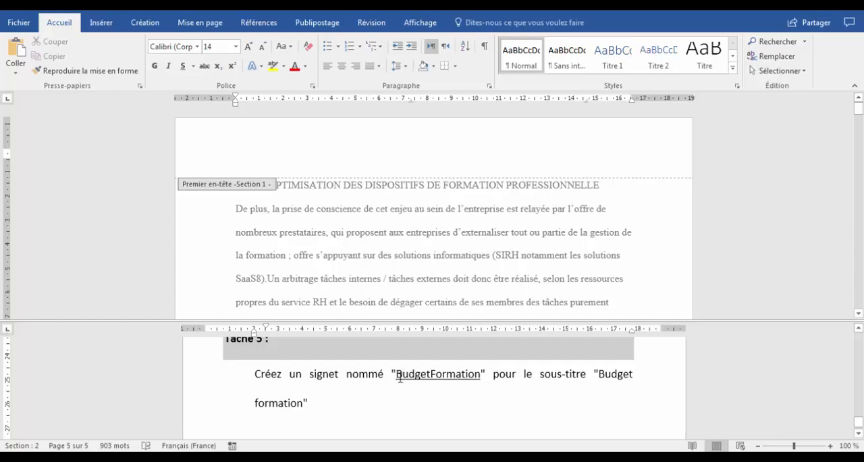
{"action": "left_click_drag", "start_coordinate": [396, 375], "coordinate": [481, 375]}
{"action": "key", "text": "ctrl+c"}
{"action": "right_click", "coordinate": [464, 376]}
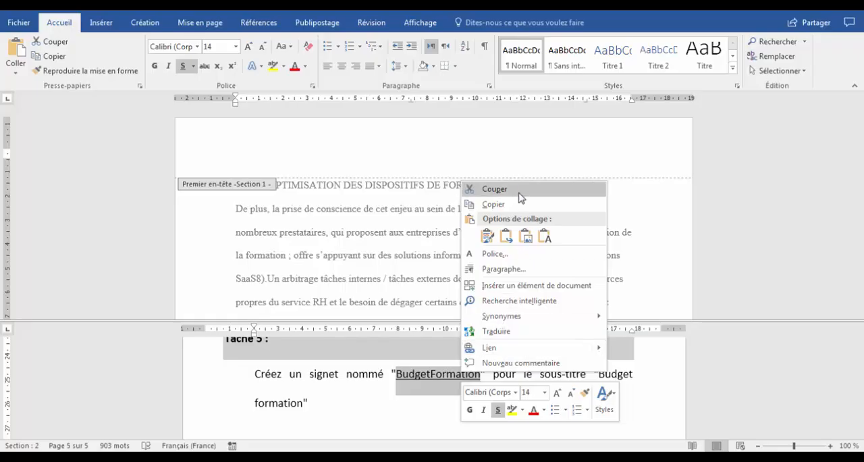
{"action": "left_click", "coordinate": [518, 205]}
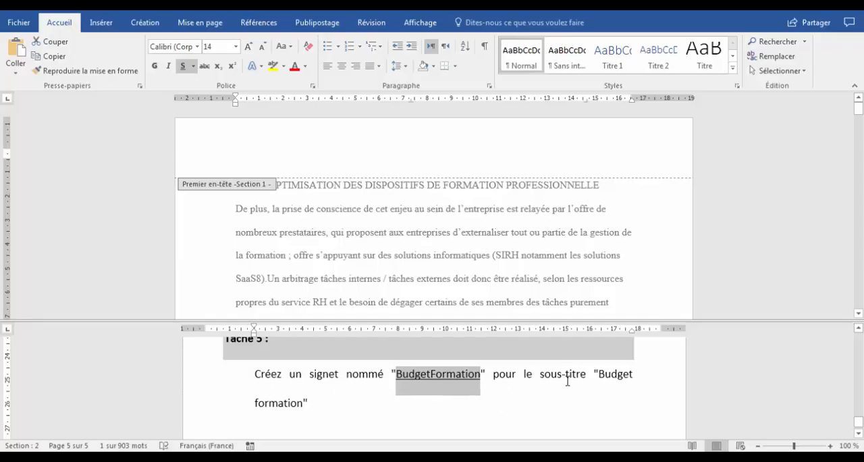
Leave header editing and select the "Budget formation" subheading in the upper pane
{"action": "left_click", "coordinate": [374, 273]}
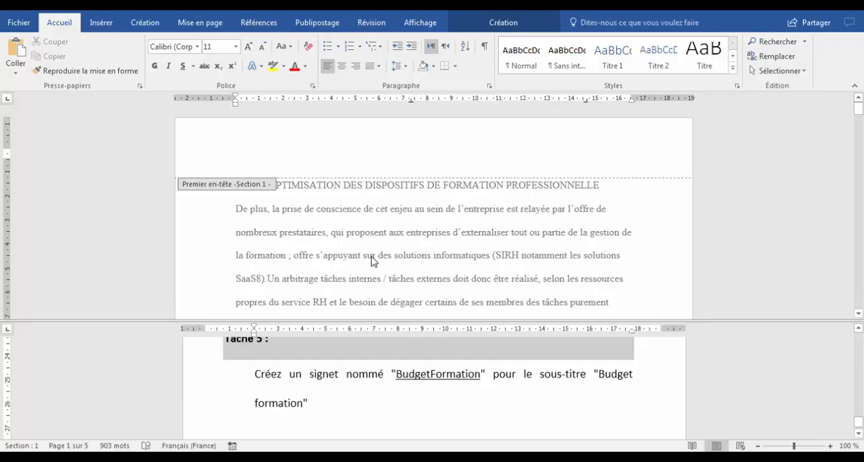
{"action": "double_click", "coordinate": [374, 270]}
{"action": "scroll", "coordinate": [372, 263], "scroll_direction": "down", "scroll_amount": 3}
{"action": "scroll", "coordinate": [372, 257], "scroll_direction": "down", "scroll_amount": 3}
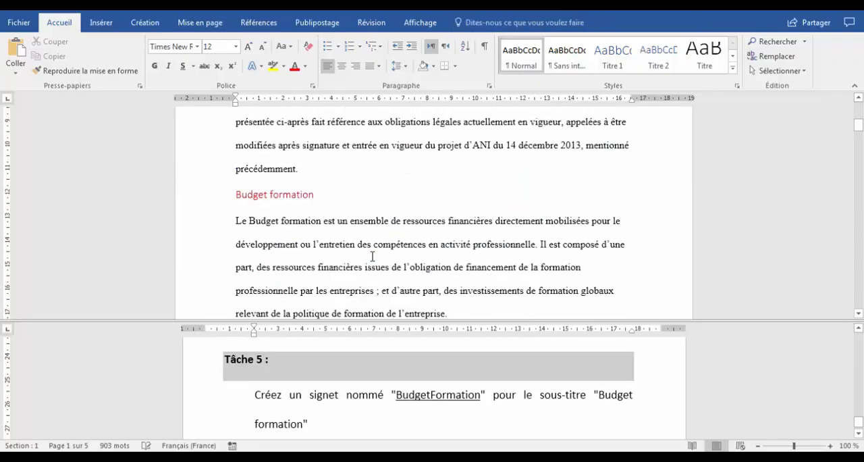
{"action": "left_click_drag", "start_coordinate": [238, 196], "coordinate": [318, 196]}
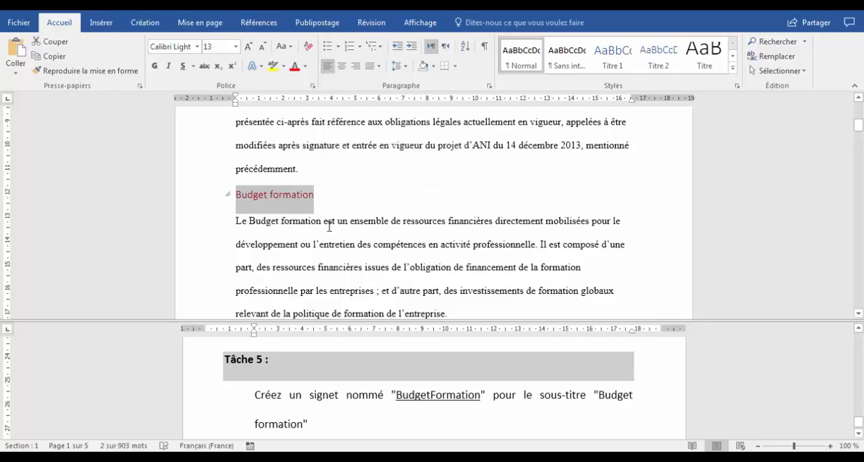
{"action": "left_click", "coordinate": [195, 199]}
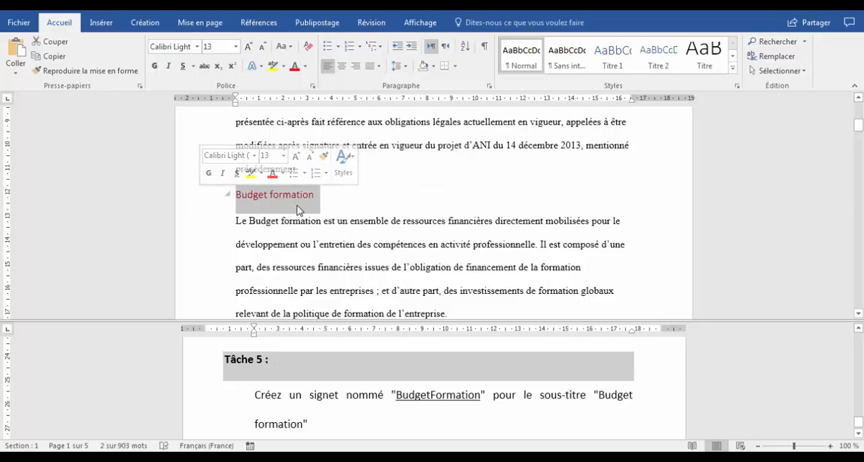
Reselect the "Budget formation" subheading and add a bookmark named BudgetFormation to it
{"action": "left_click", "coordinate": [254, 195]}
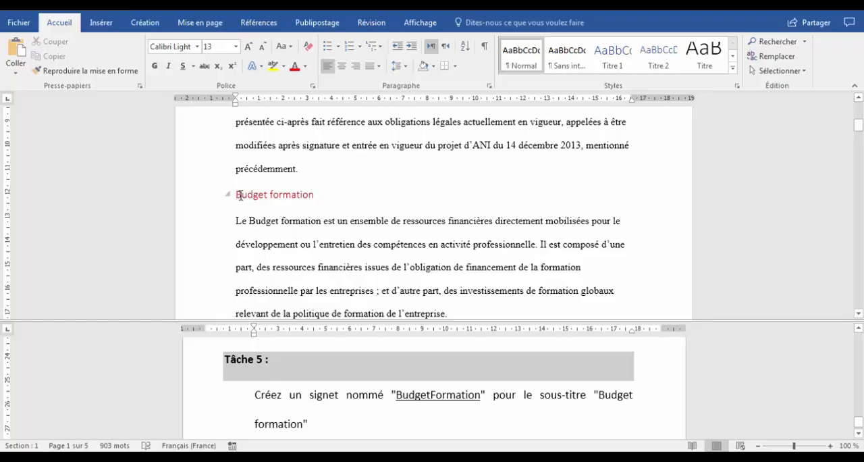
{"action": "left_click_drag", "start_coordinate": [237, 195], "coordinate": [315, 196]}
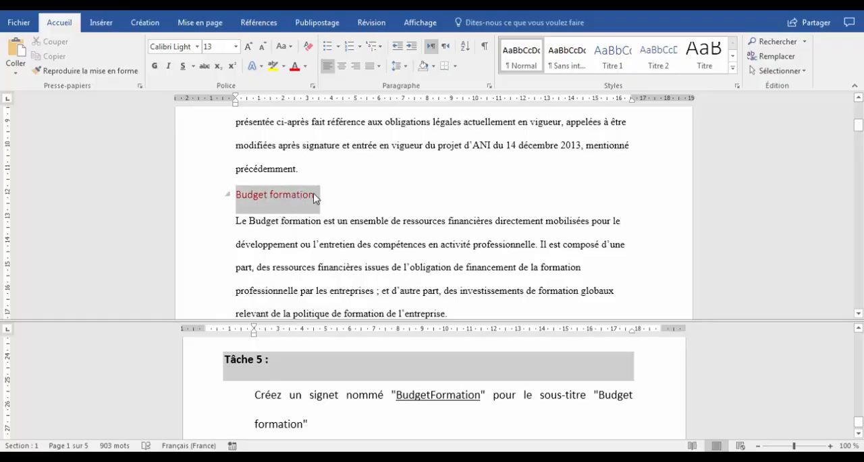
{"action": "left_click", "coordinate": [101, 22]}
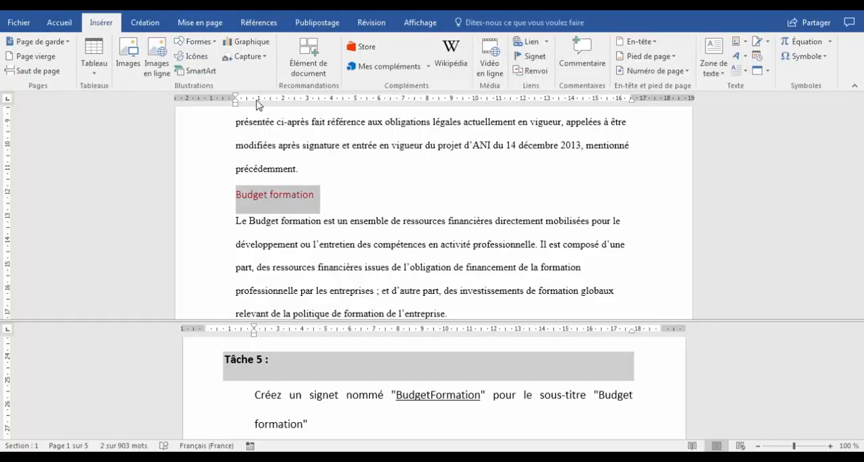
{"action": "left_click", "coordinate": [530, 58]}
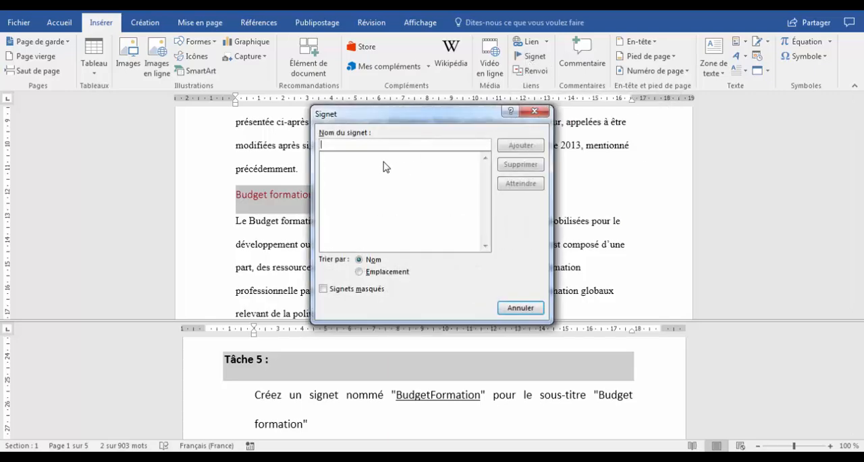
{"action": "key", "text": "ctrl+v"}
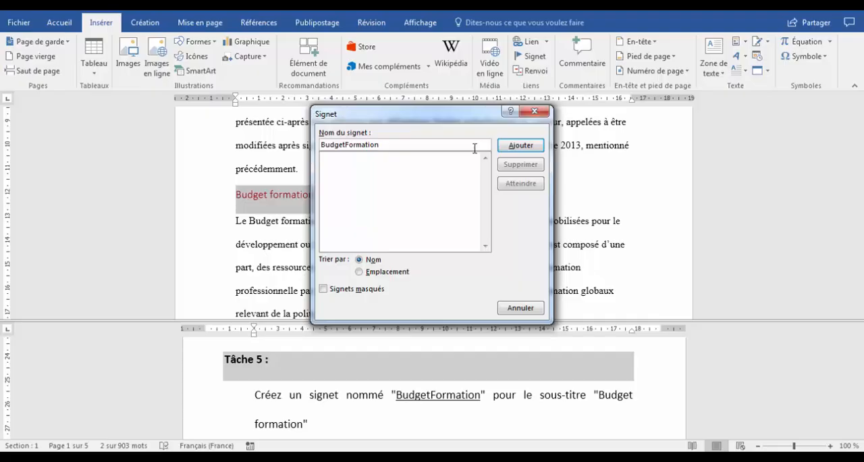
{"action": "left_click", "coordinate": [518, 145]}
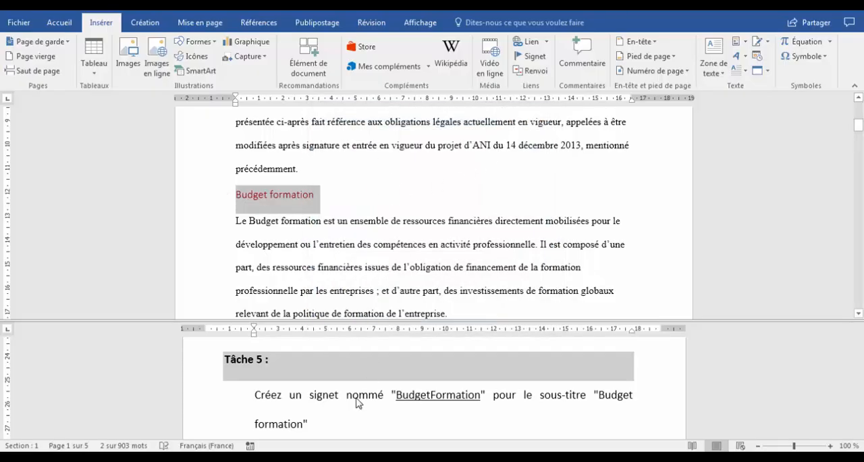